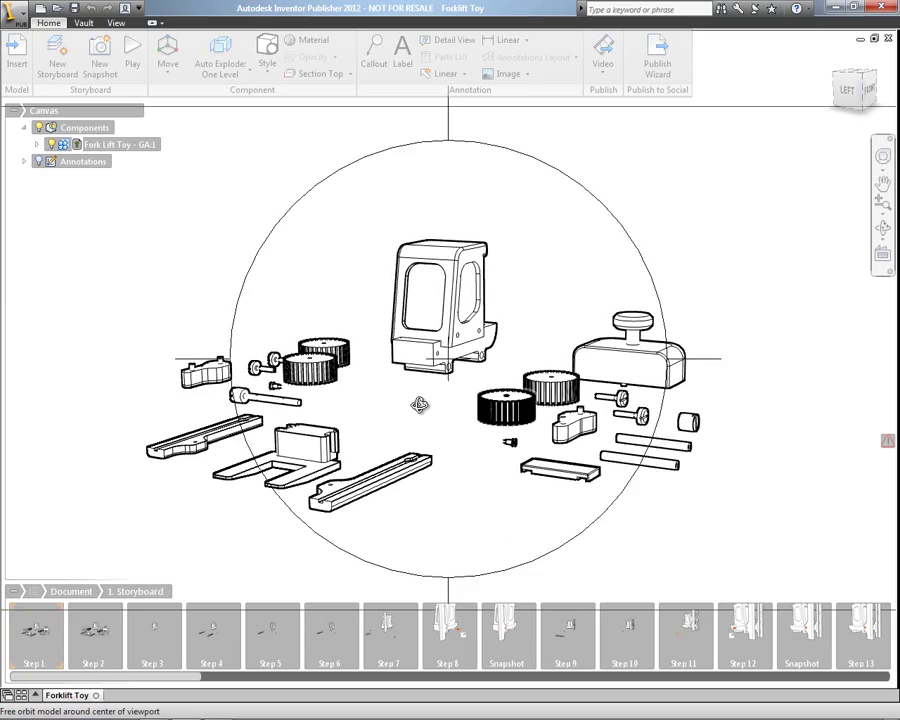
- Orbit the exploded forklift and play Step 1 of the first storyboard as a presentation
left_click_drag(420, 404, 420, 450)
left_click(30, 630)
right_click(20, 610)
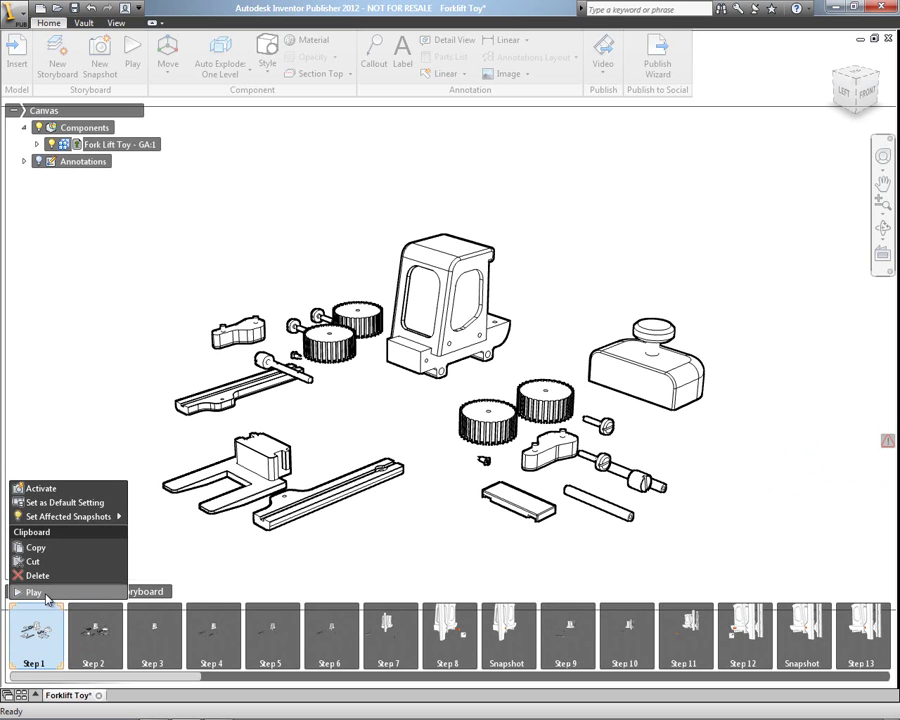
left_click(57, 598)
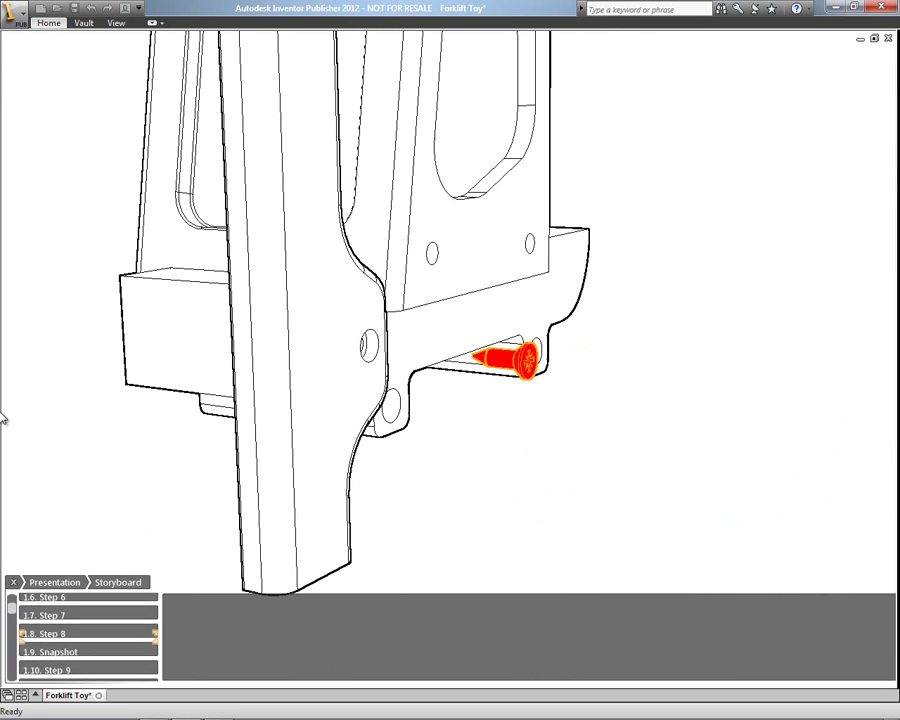
- Stop the presentation and open the second storyboard at its first snapshot
left_click(48, 586)
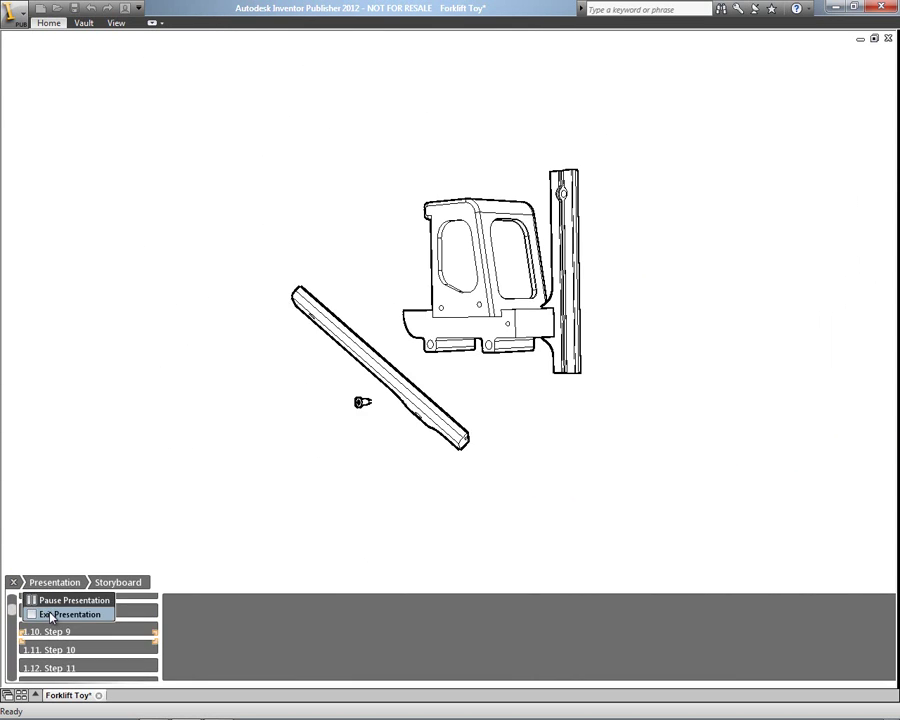
left_click(62, 608)
double_click(113, 636)
left_click(31, 637)
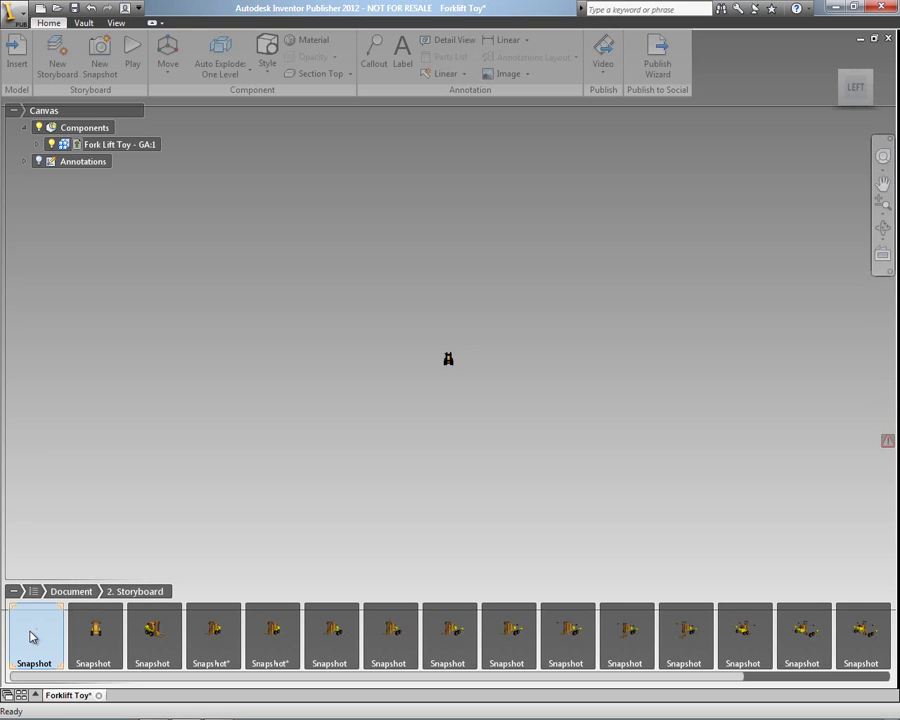
left_click(132, 55)
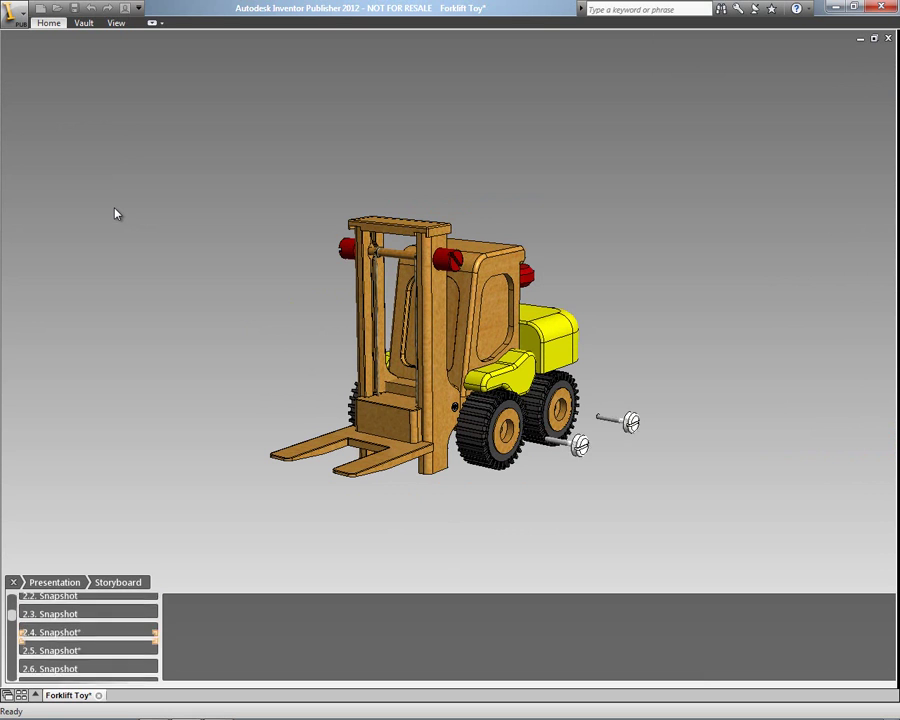
left_click(66, 579)
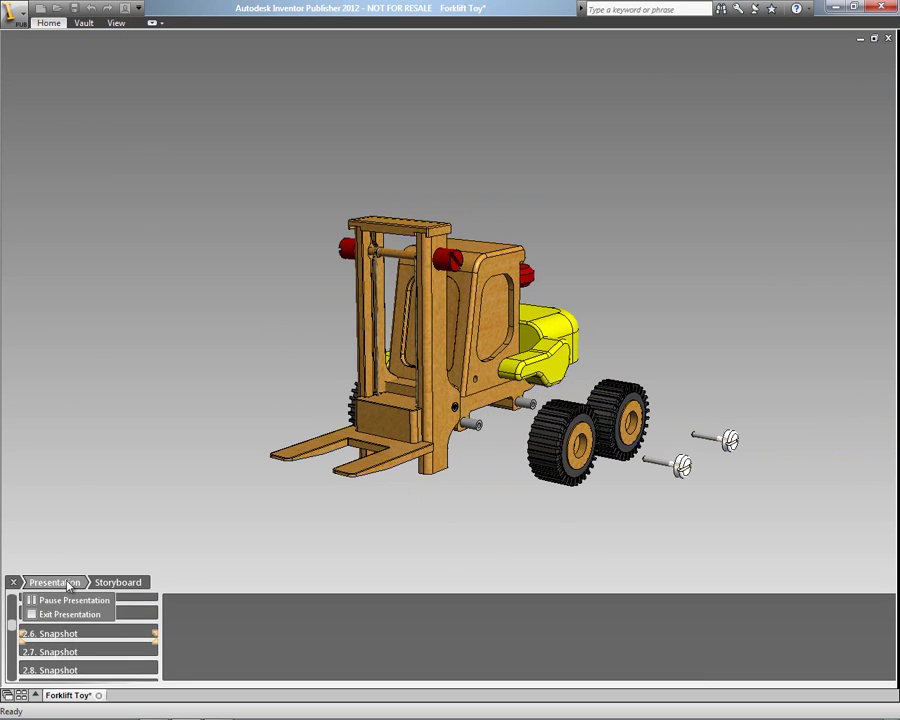
left_click(66, 611)
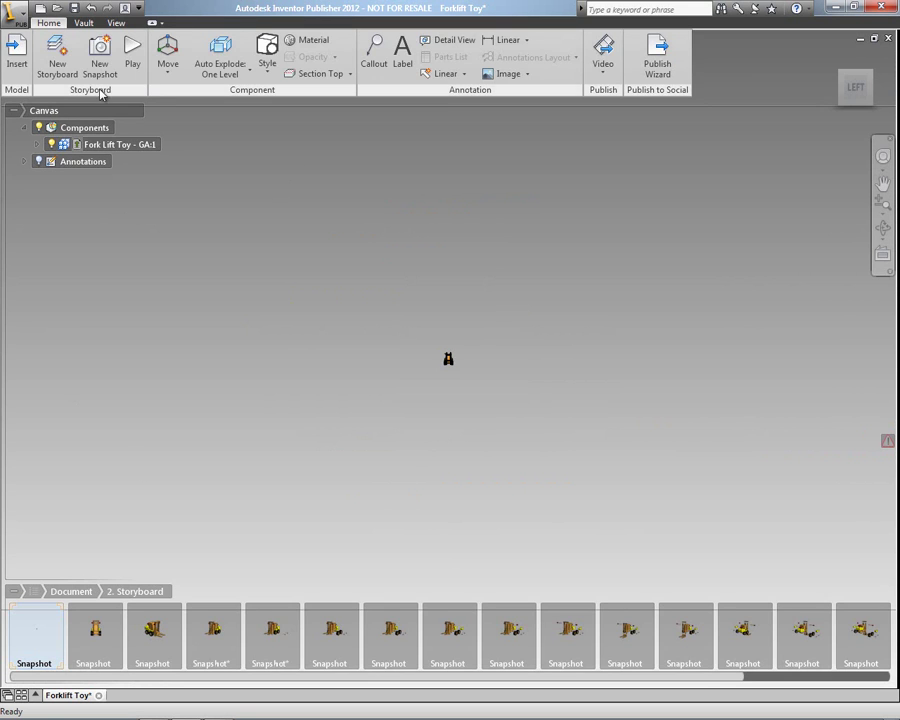
left_click(600, 72)
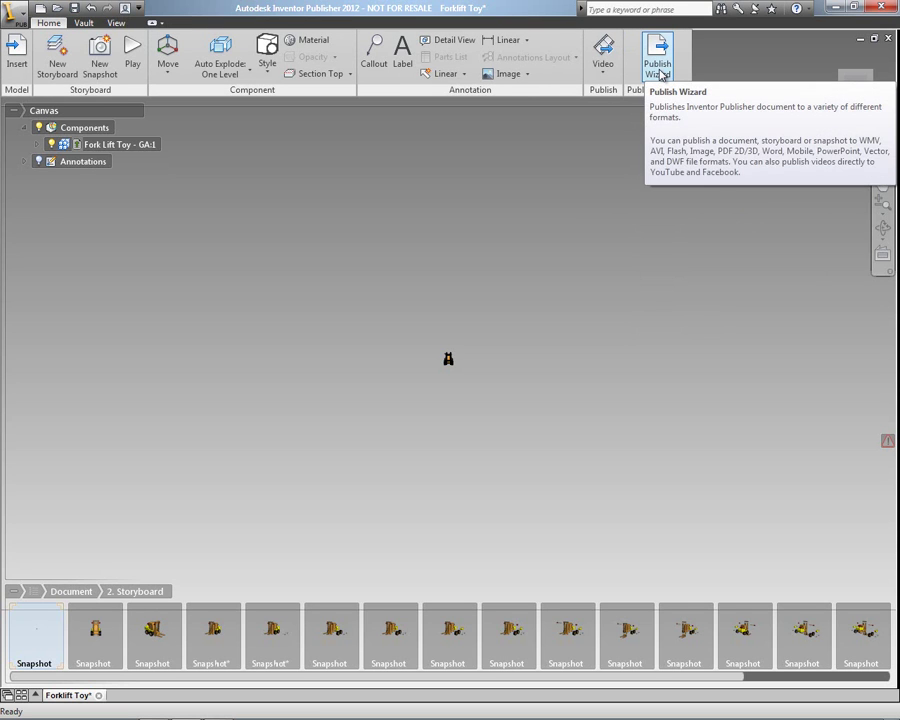
- Start the Publish Wizard for Forklift Toy.avi with Facebook as destination and log in
left_click(658, 68)
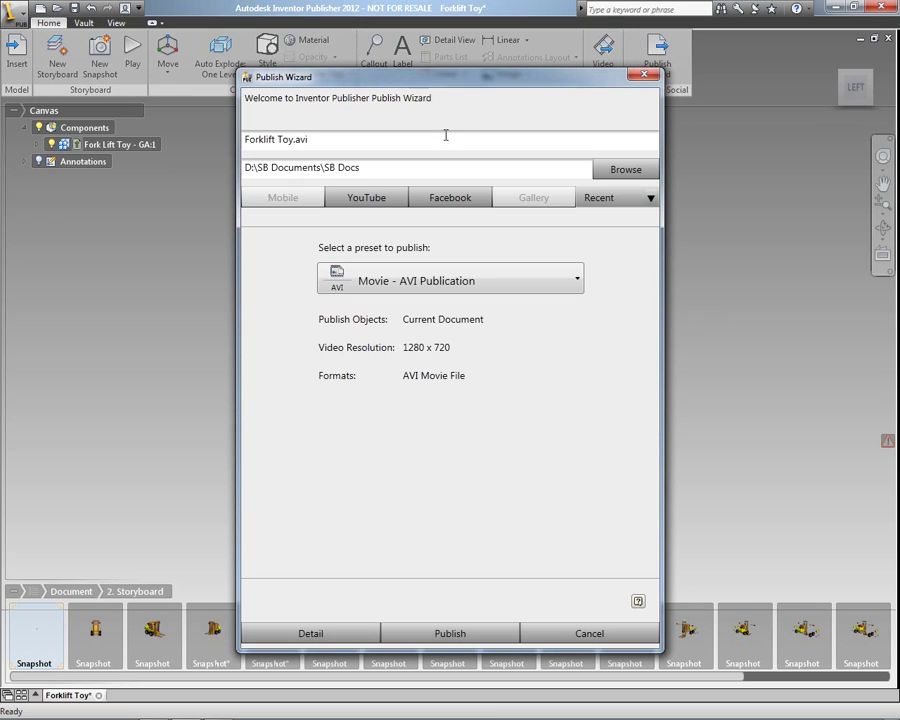
left_click(455, 140)
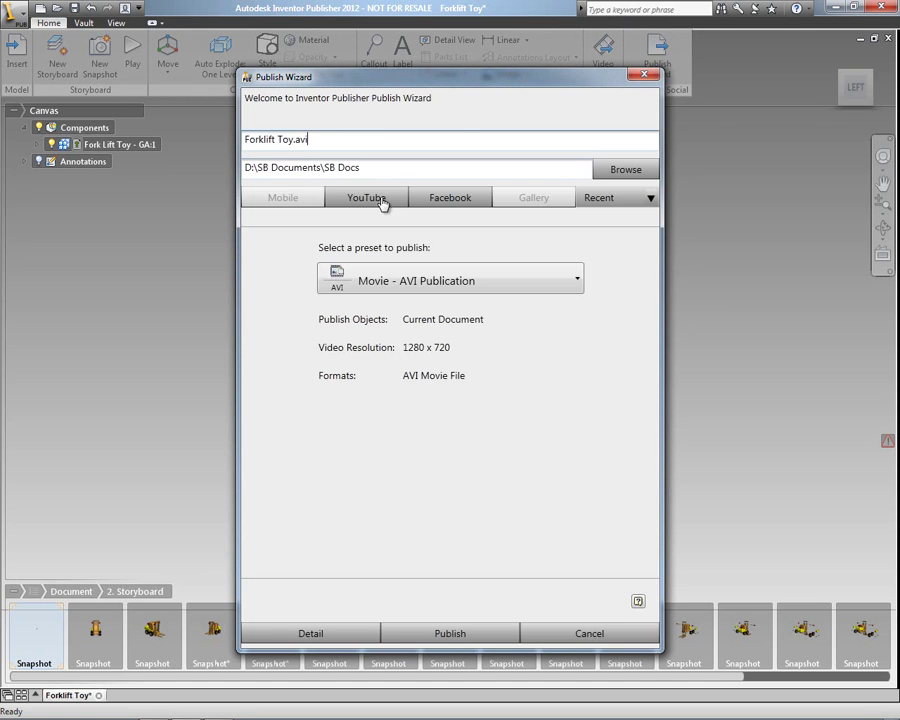
left_click(478, 198)
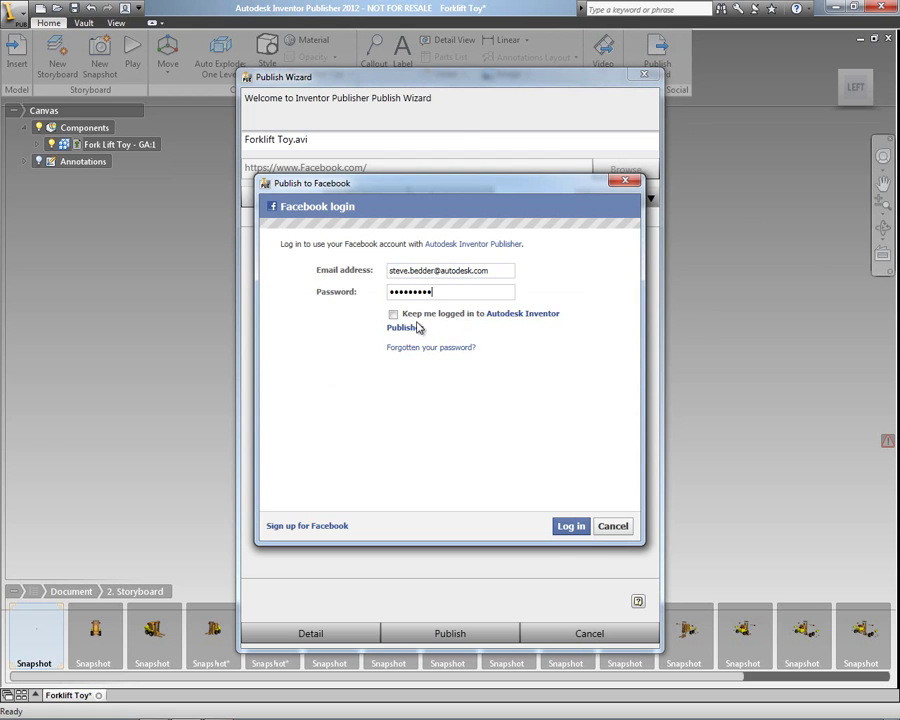
left_click(571, 530)
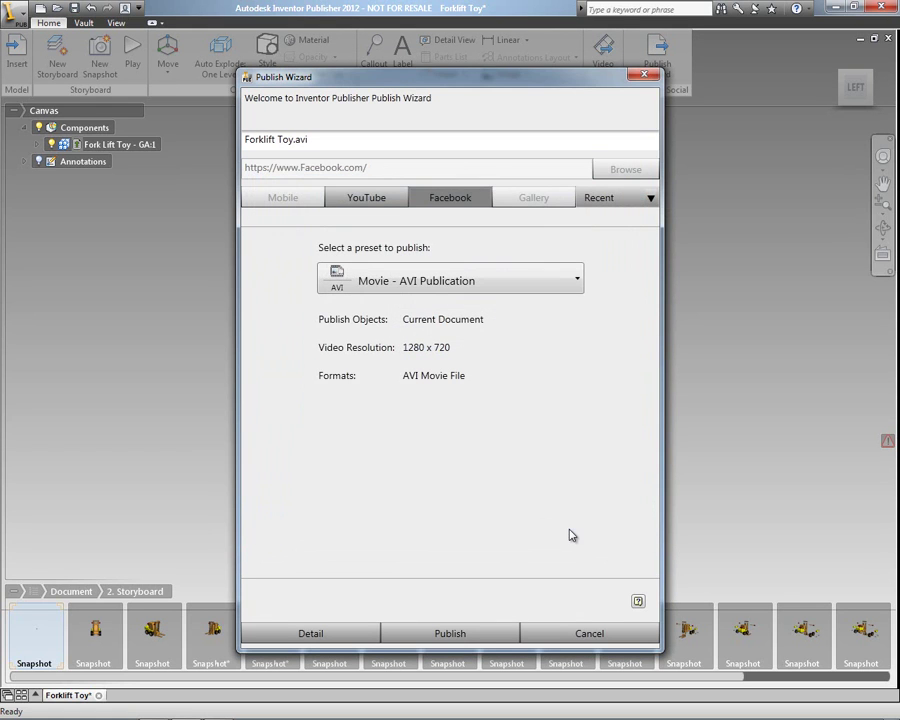
- Choose the Movie - AVI Publication preset from the publishing presets list
left_click(512, 276)
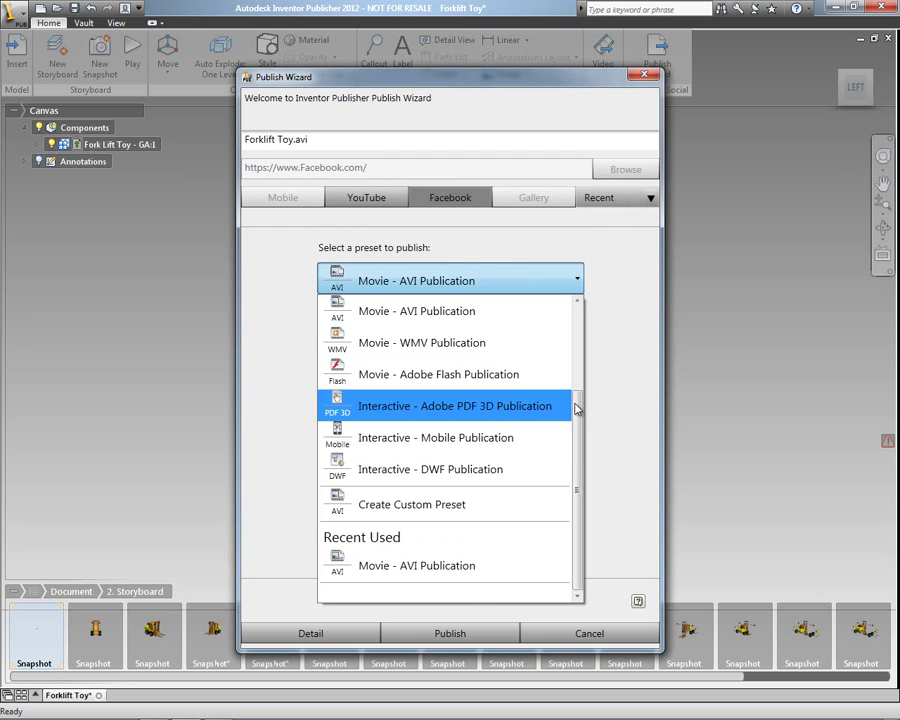
left_click_drag(578, 425, 565, 378)
scroll(540, 418, "down", 1)
left_click(516, 563)
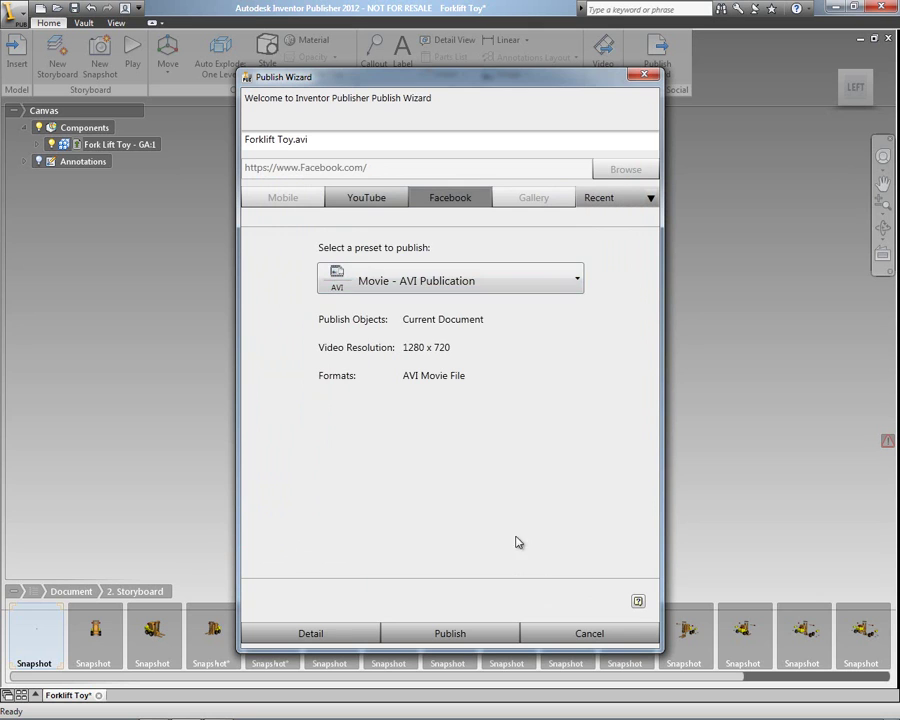
- In the detailed AVI settings, publish only the Current Storyboard, keeping the 1280 x 720 resolution
left_click(352, 638)
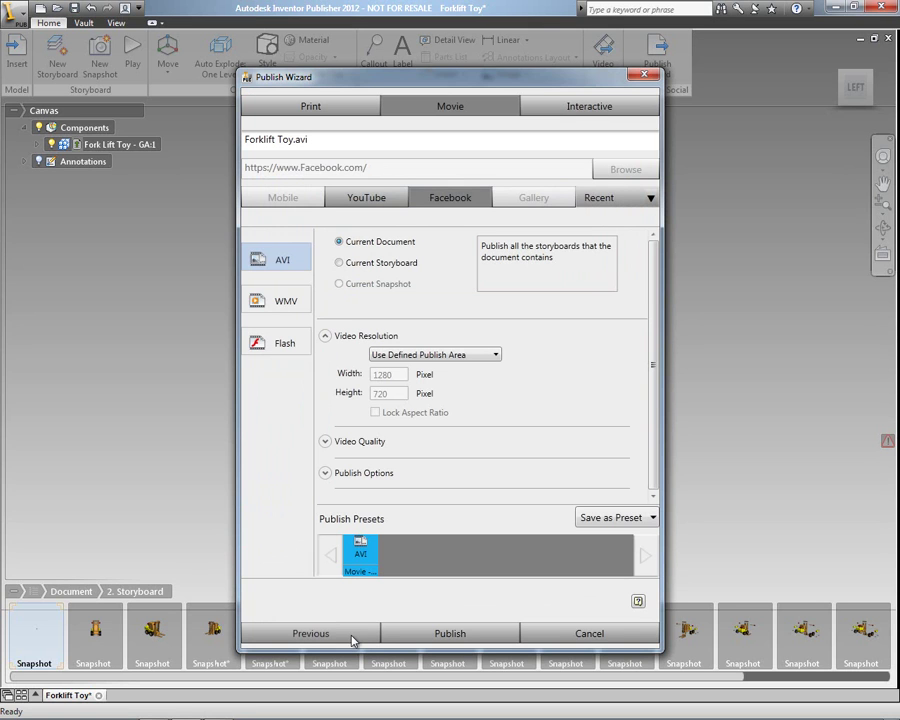
left_click(408, 264)
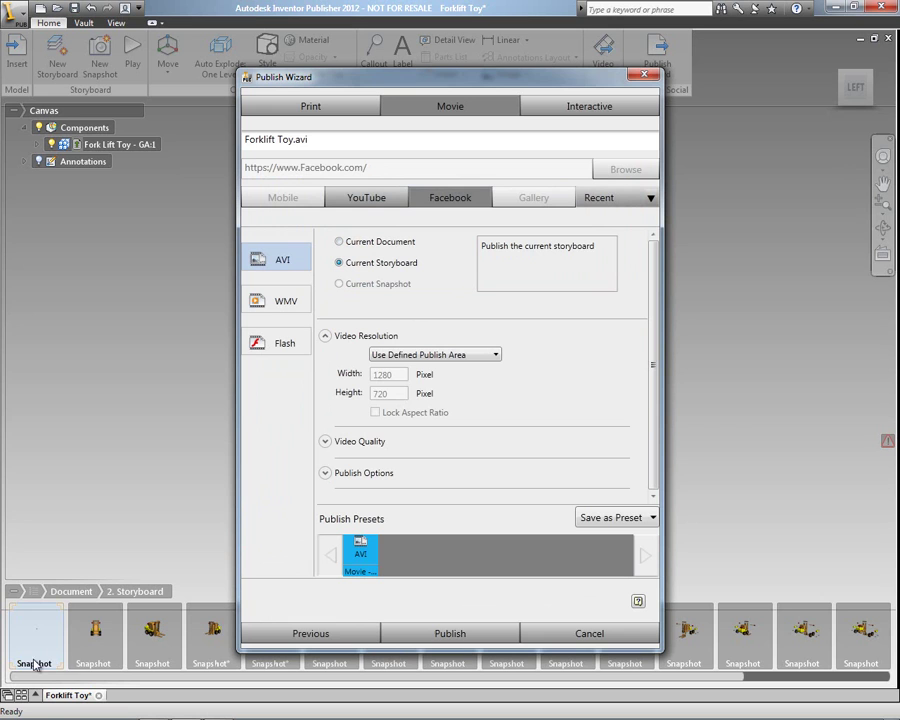
left_click(463, 355)
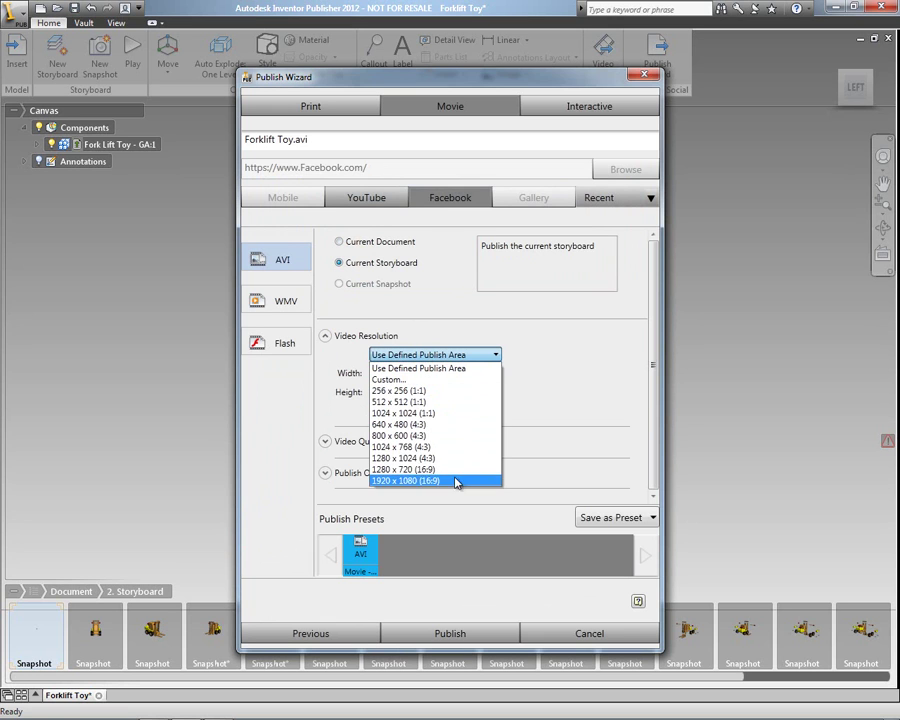
left_click(494, 354)
left_click(324, 443)
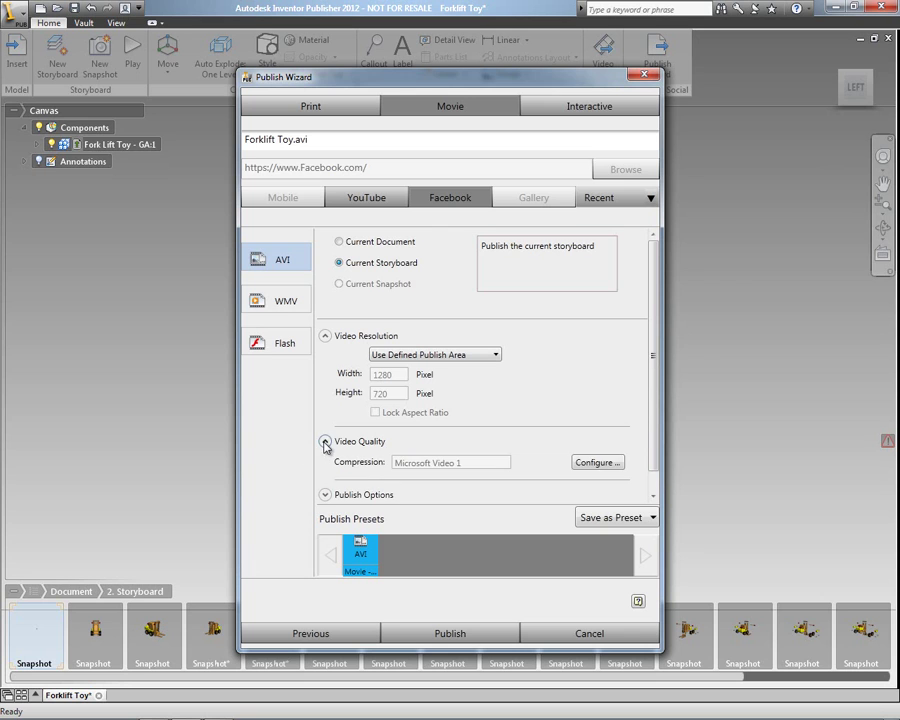
left_click(328, 465)
left_click(326, 471)
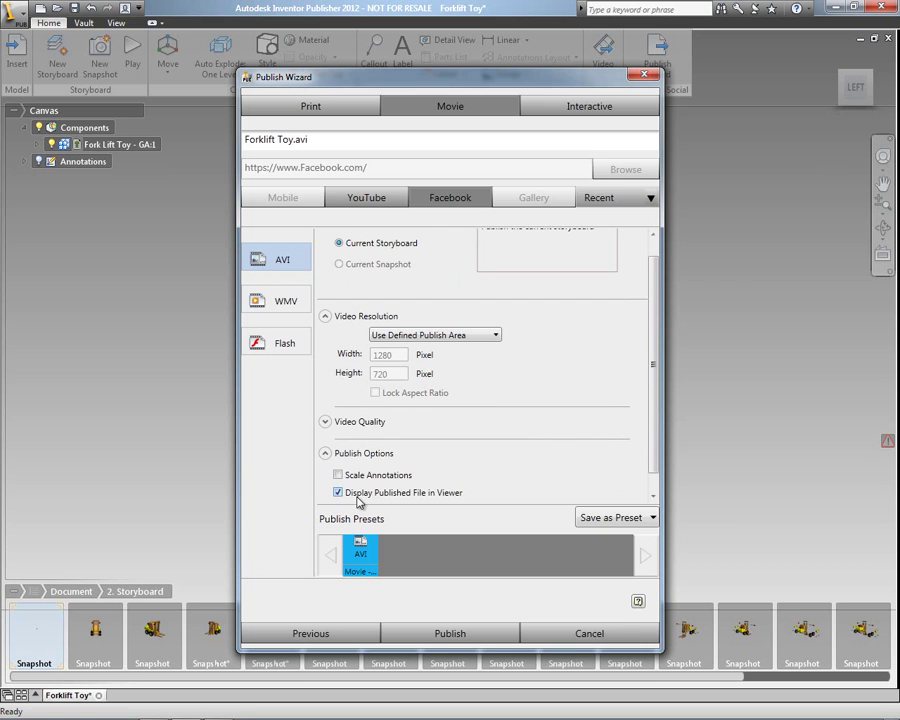
- Publish the Forklift Toy movie to Facebook, confirm completion, and close the playback window
left_click(438, 637)
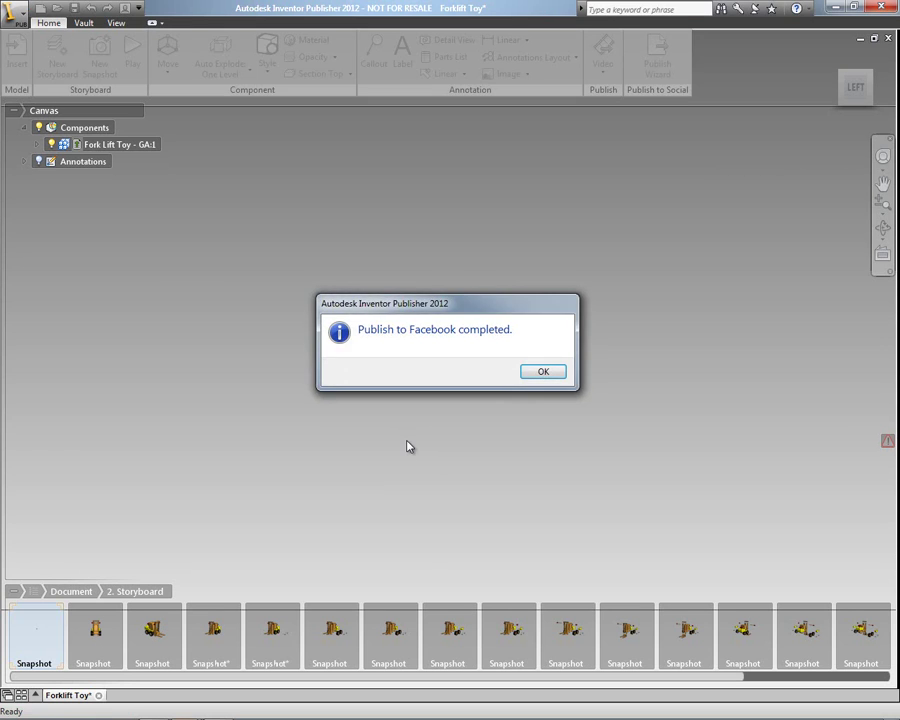
left_click(543, 372)
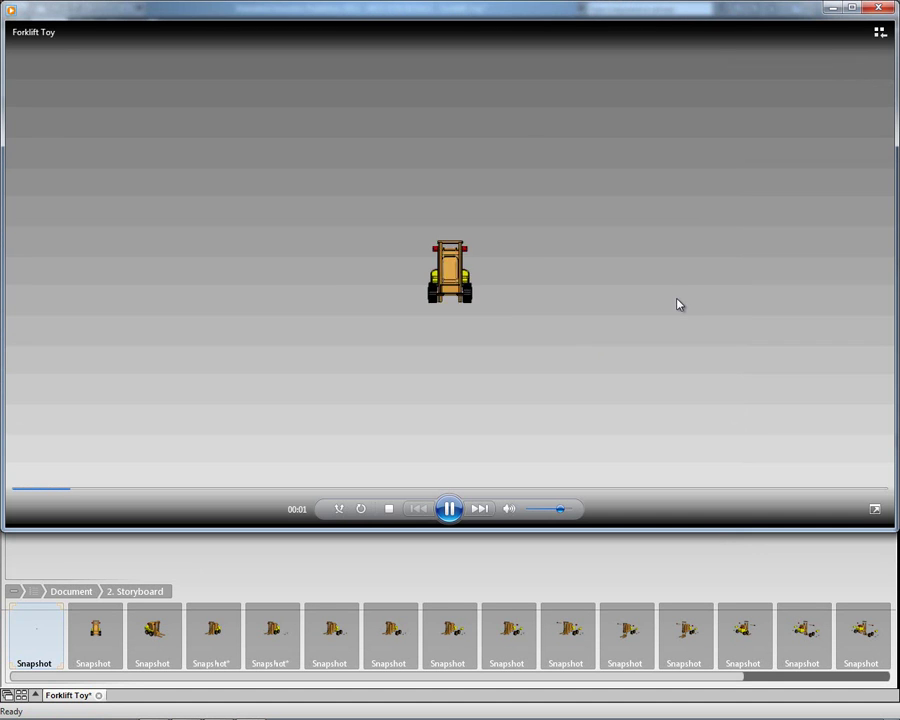
left_click(879, 7)
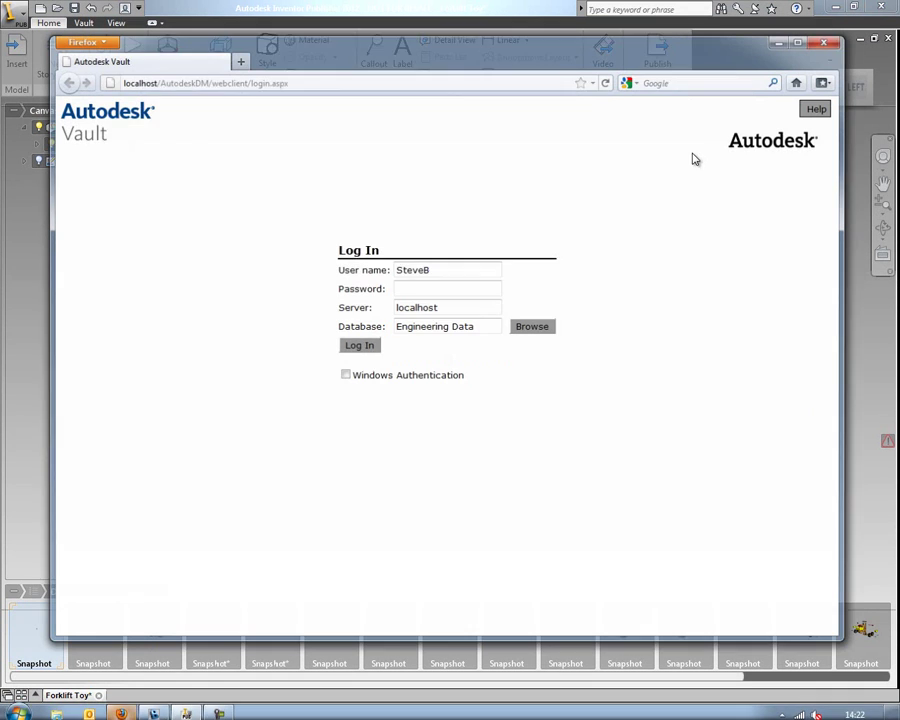
- Go to facebook.com, open your profile wall, and play the Forklift Toy.avi video post
left_click(594, 80)
left_click(600, 167)
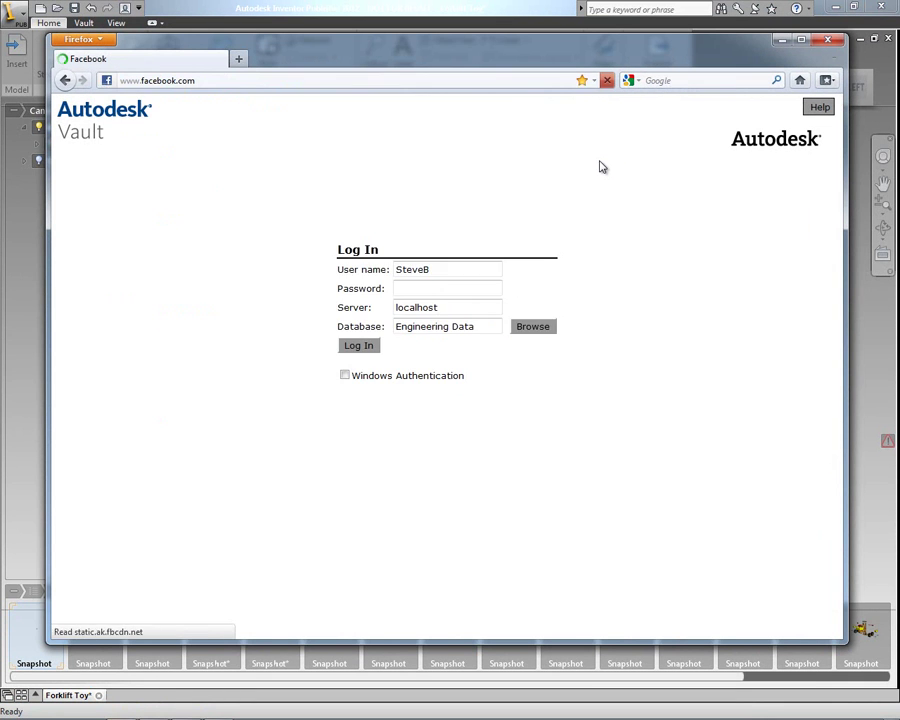
left_click(641, 110)
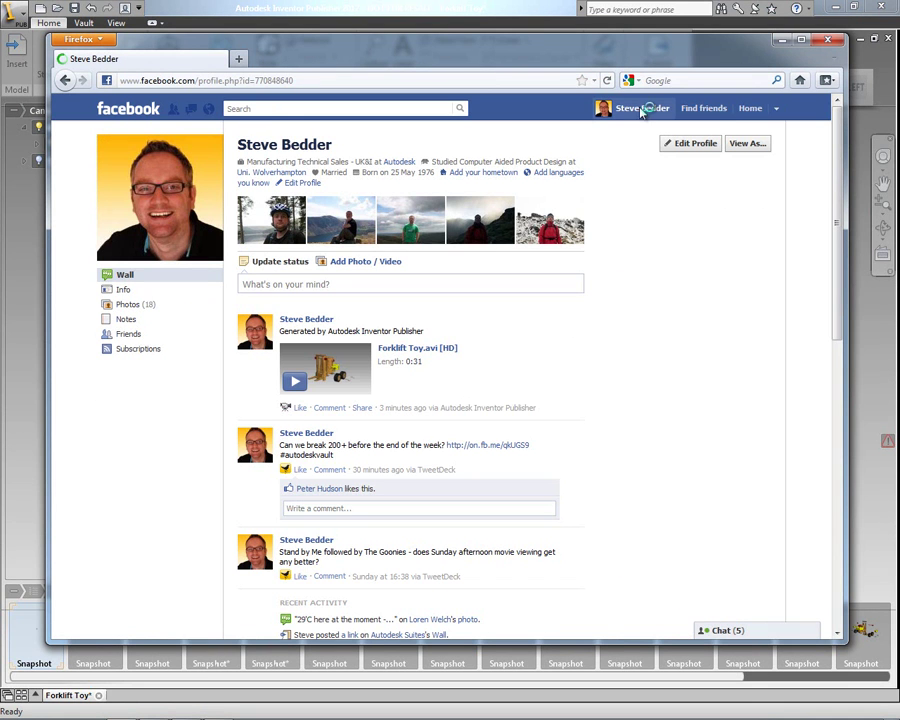
left_click(330, 372)
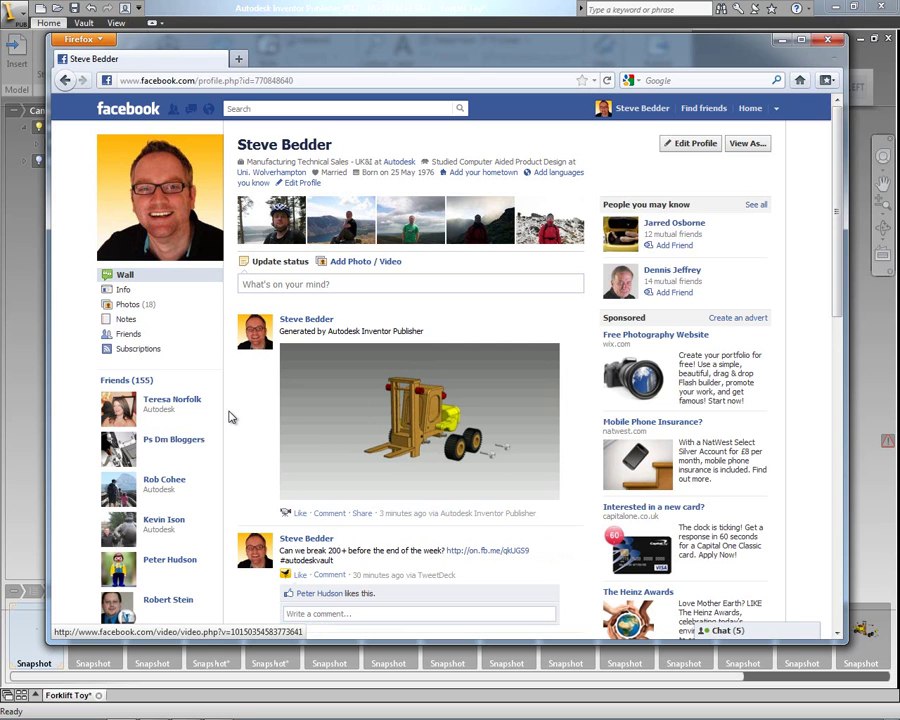
left_click(361, 514)
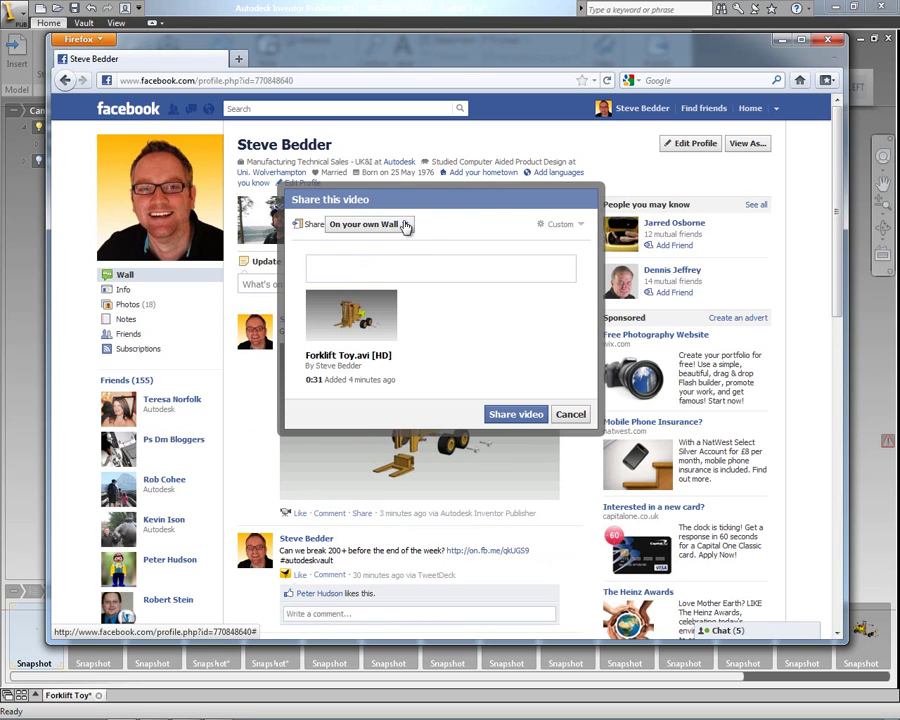
left_click(405, 227)
left_click(405, 283)
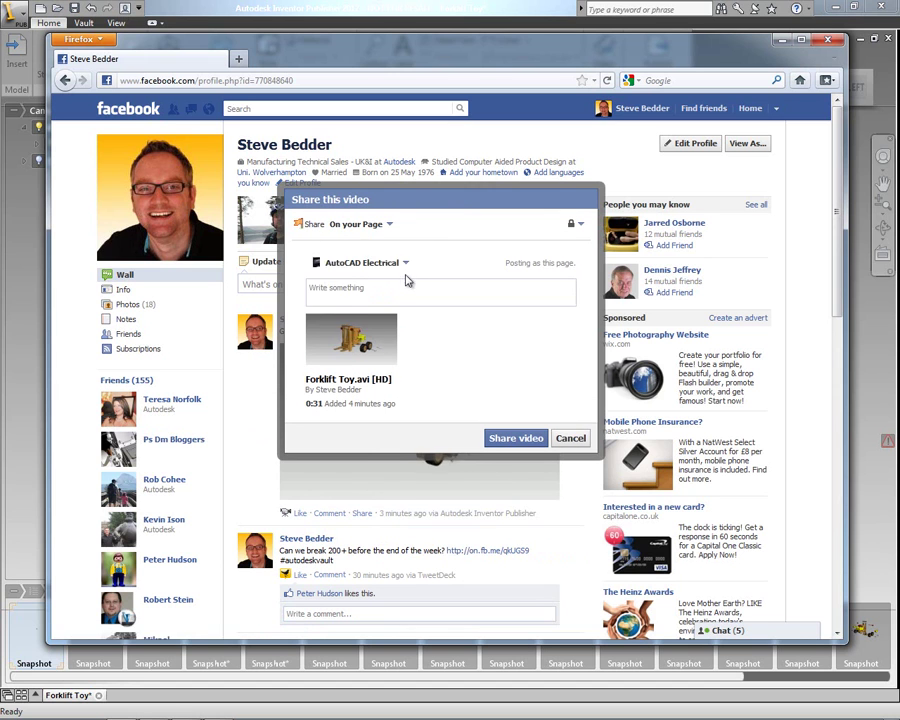
left_click(405, 263)
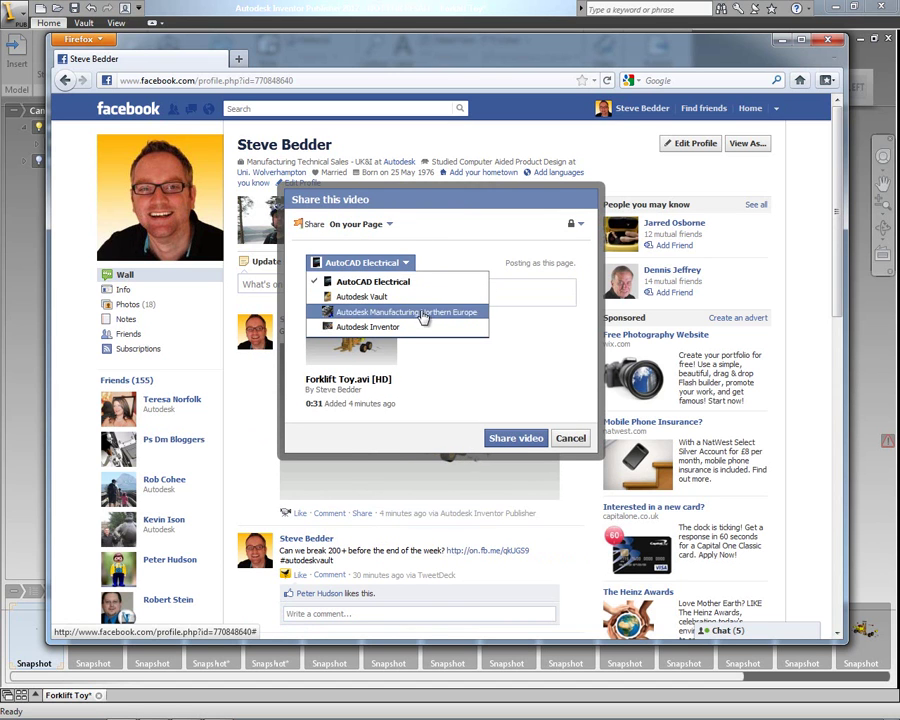
left_click(435, 255)
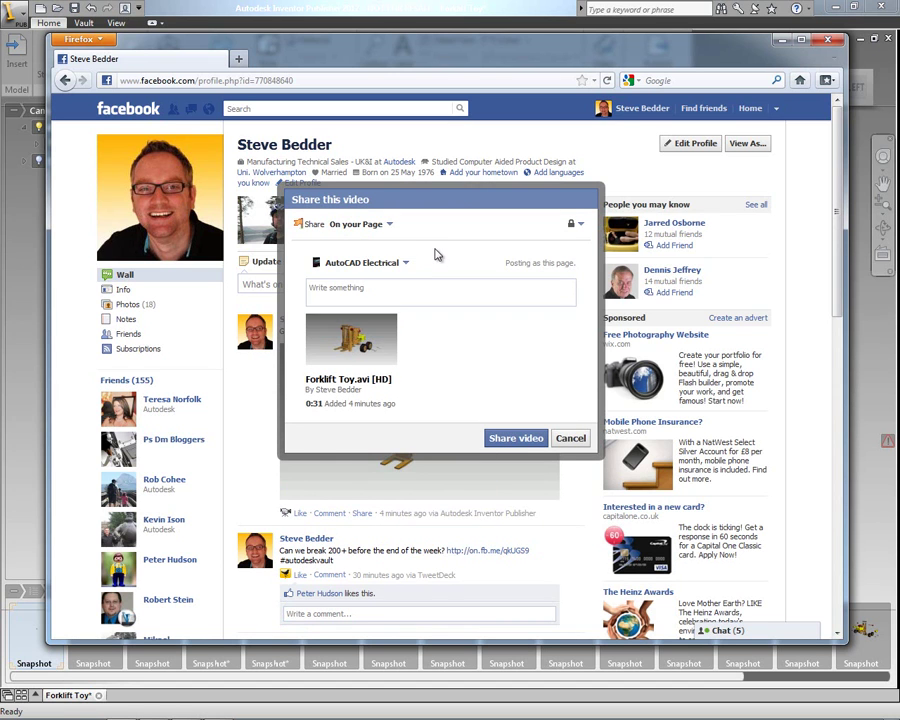
left_click(395, 229)
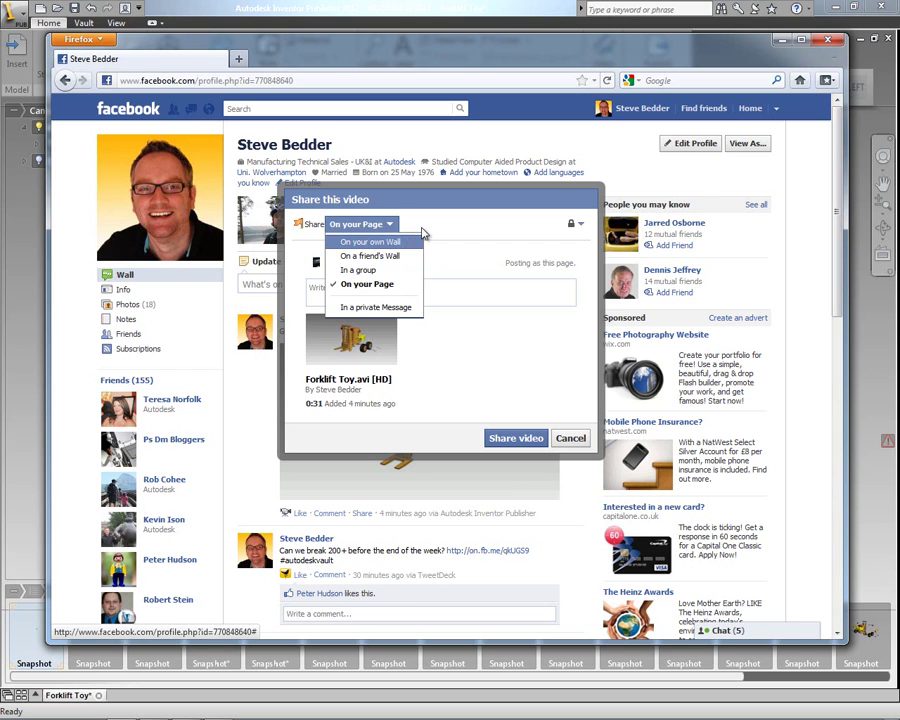
left_click(508, 375)
left_click(538, 443)
- Comment 'I just uploaded this directly from within Autodesk Inventor Publisher 2012' on the video, then close Firefox
left_click(331, 513)
type("I")
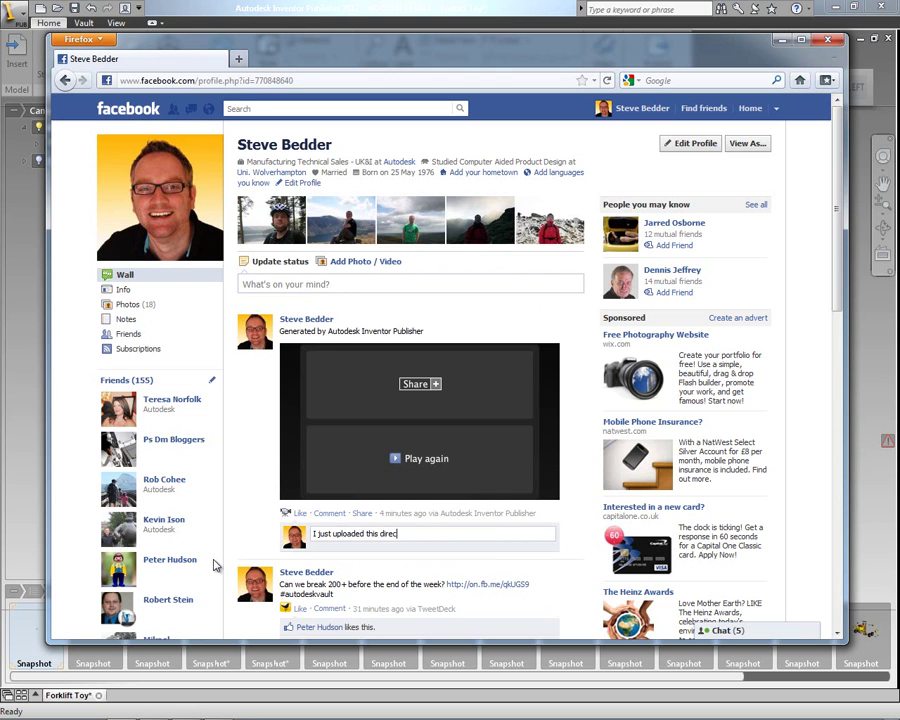
type("just uploaded this directly from within Autodesk Inventor Publis")
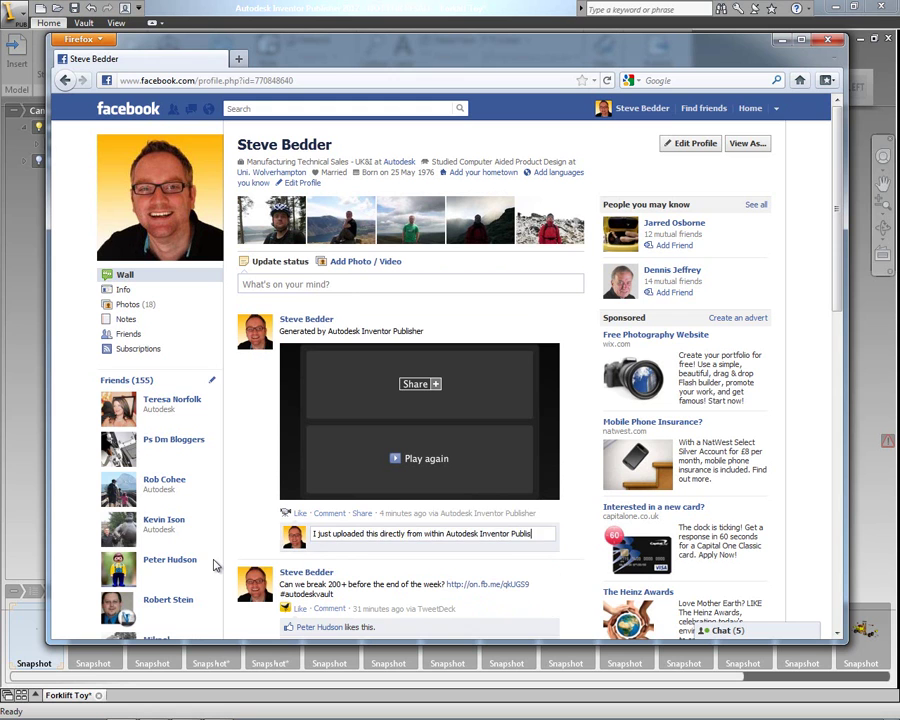
type("her 2012")
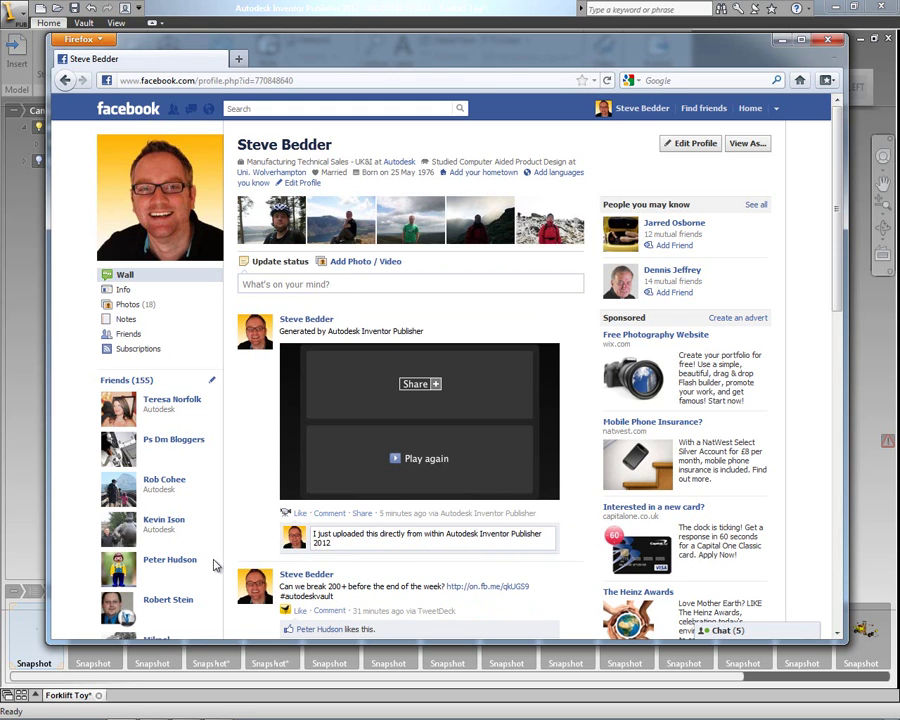
key("Return")
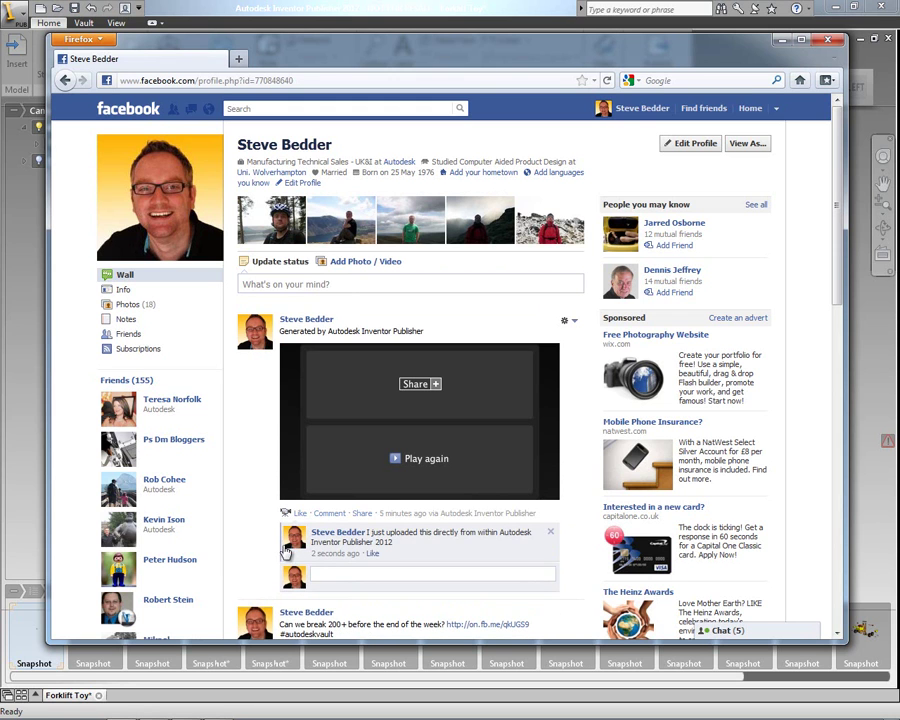
left_click(827, 39)
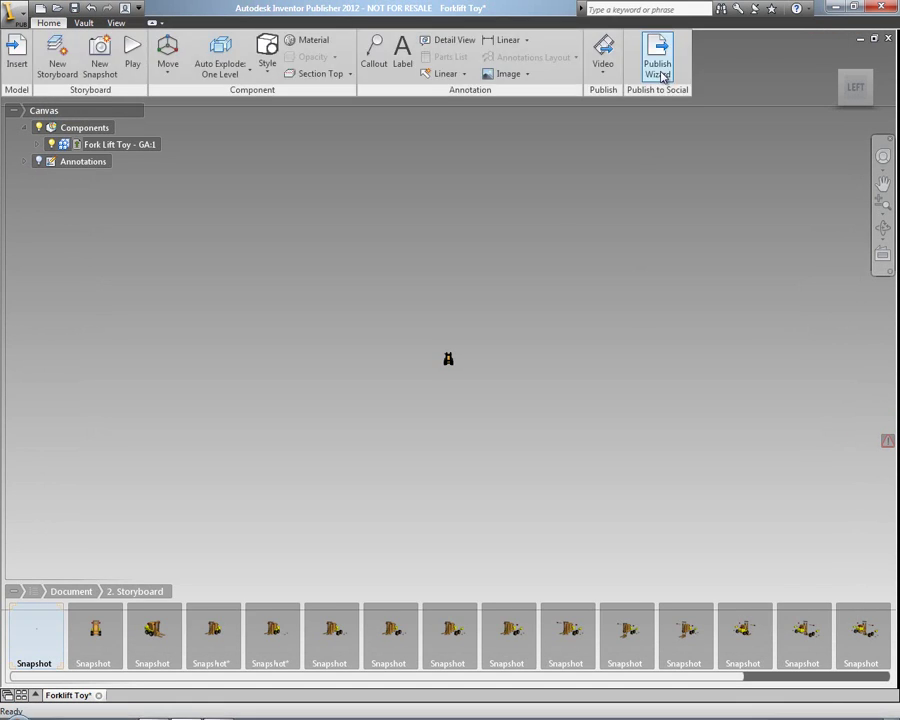
- Step through Storyboard 2's second and third snapshots to show the assembled Forklift Toy
left_click(92, 632)
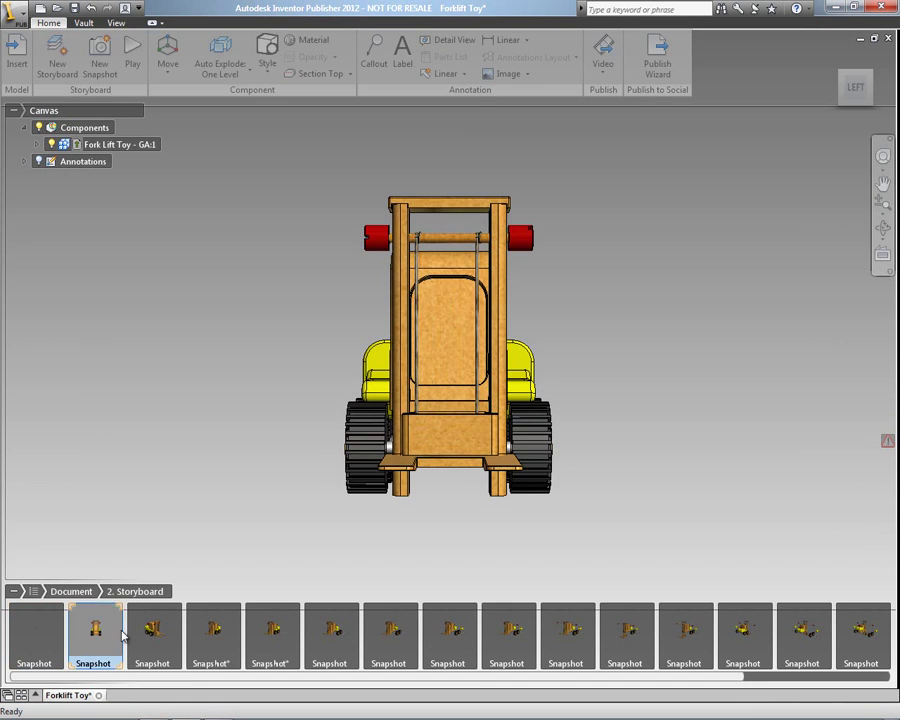
left_click(148, 636)
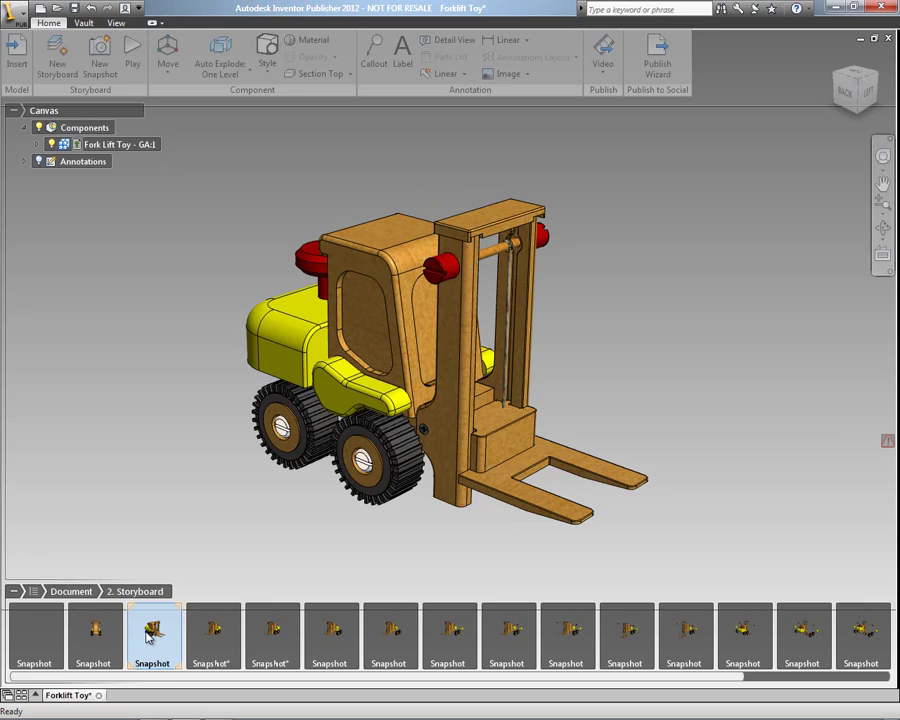